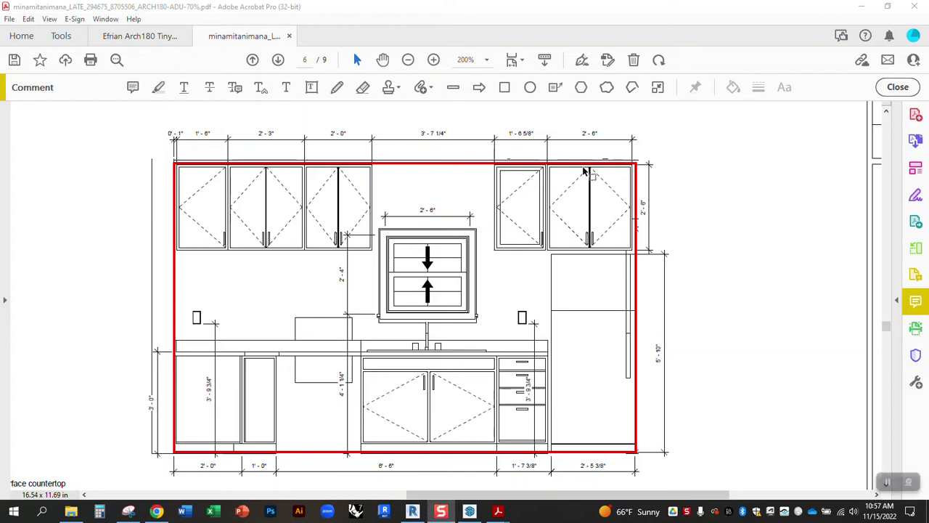
Delete the red rectangle markup around the kitchen elevation in Acrobat.
click(731, 264)
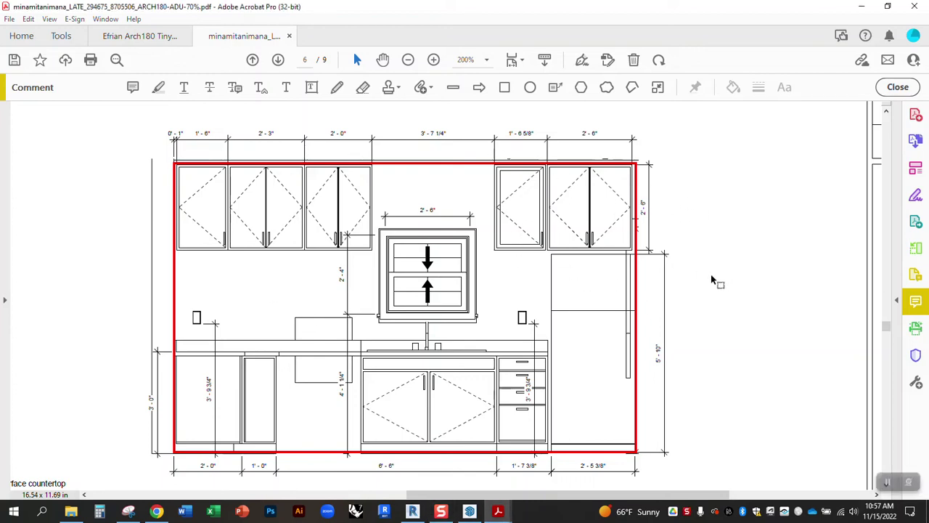
click(517, 164)
key(Delete)
click(617, 161)
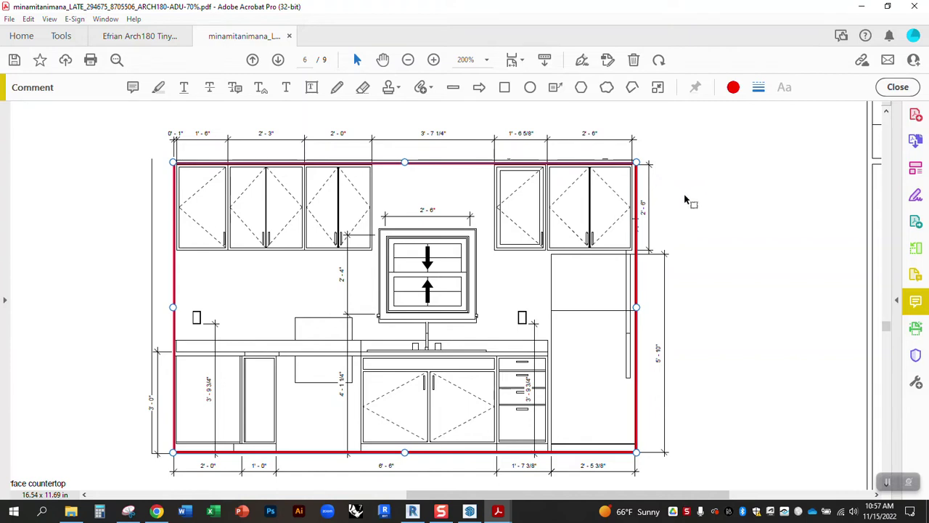
key(Delete)
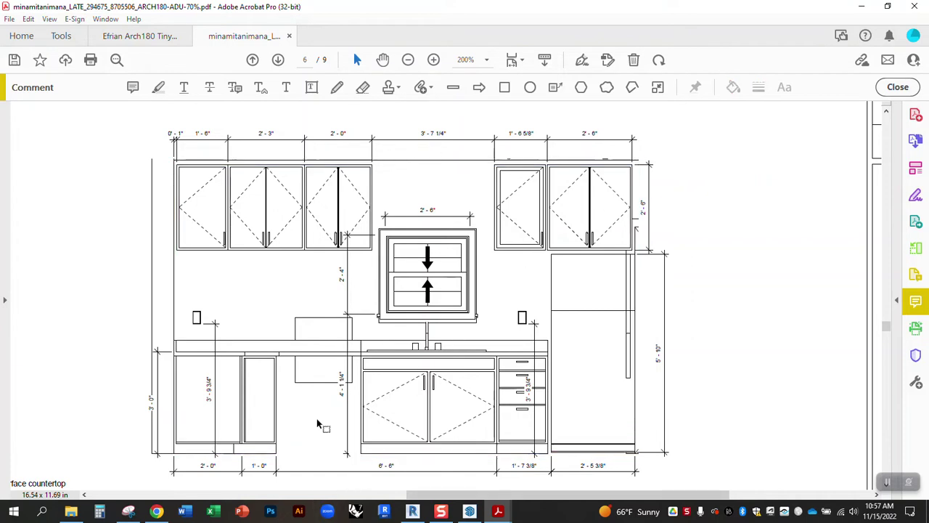
Zoom to check the drawing, then switch to the Revit project.
ctrl+scroll(310, 476, up, 1)
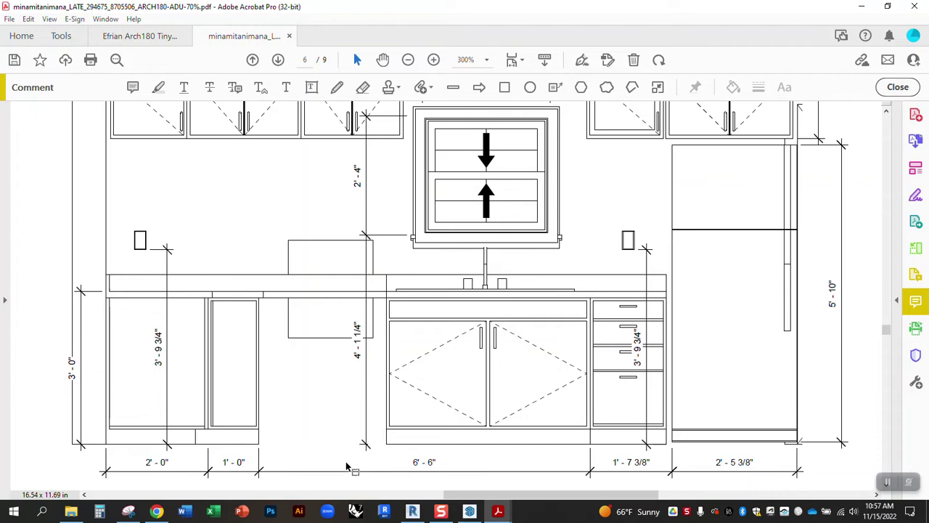
ctrl+scroll(406, 415, down, 1)
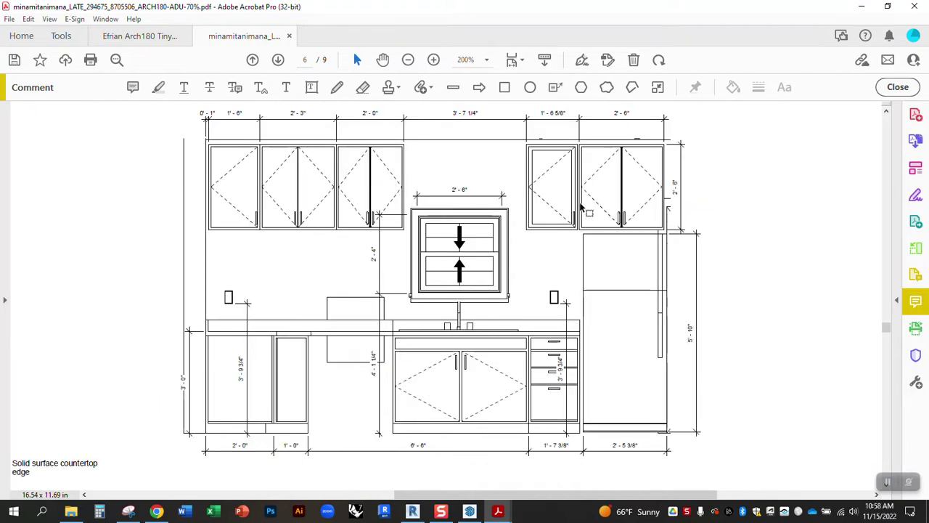
scroll(521, 206, up, 1)
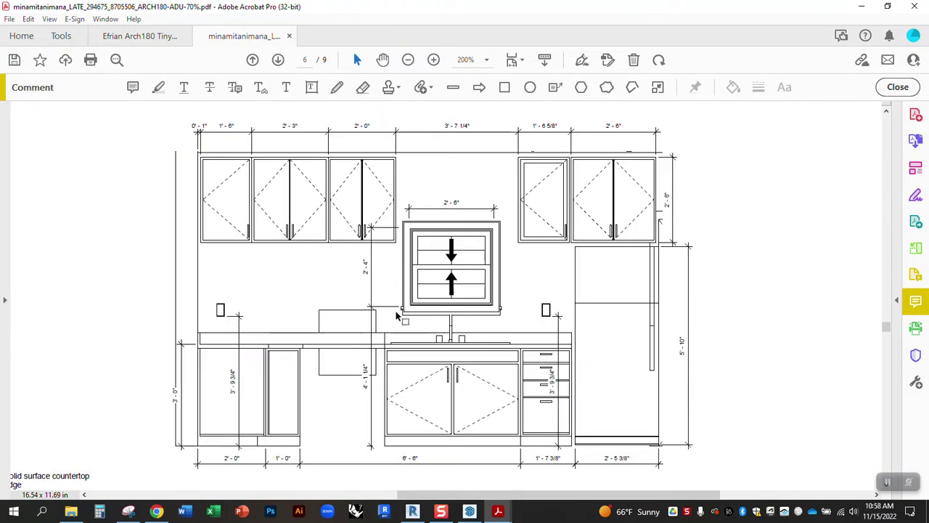
click(412, 511)
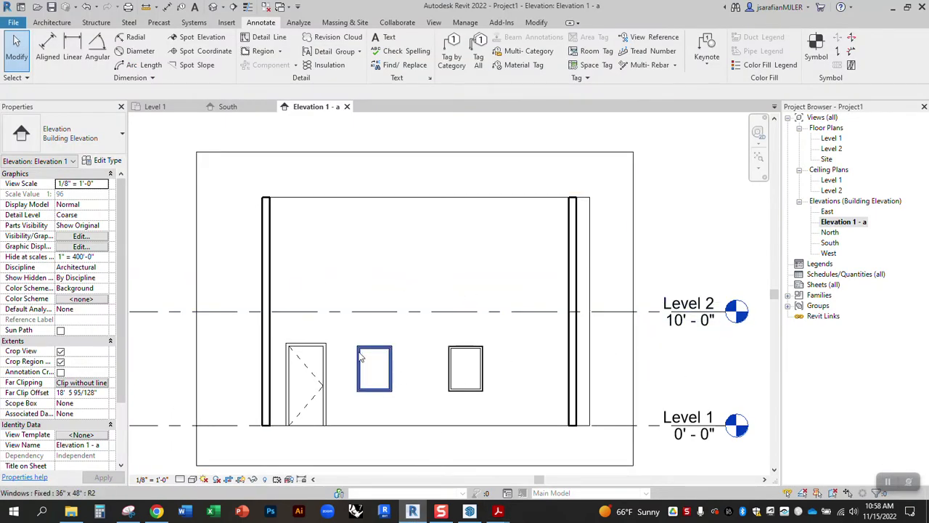
Open the Level 1 floor plan and pan to centre the room.
click(834, 139)
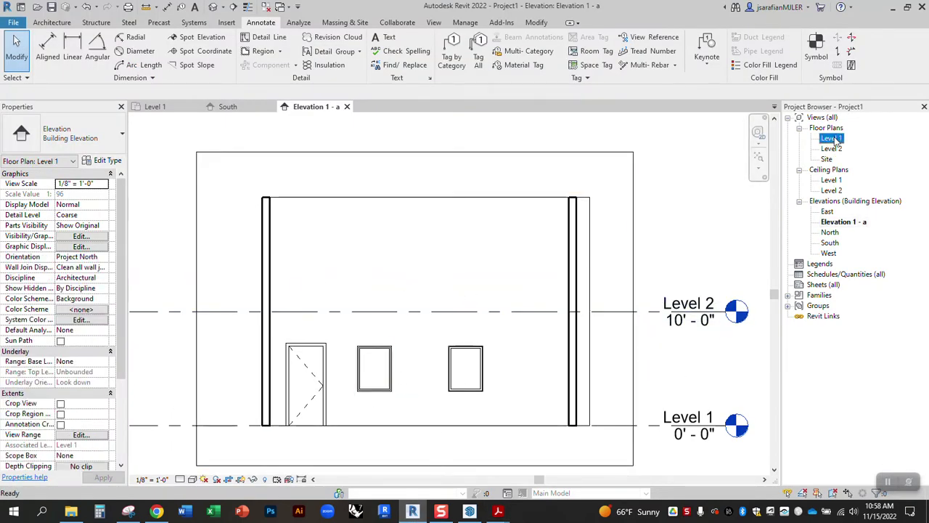
double_click(831, 139)
middle_drag(411, 230, 456, 268)
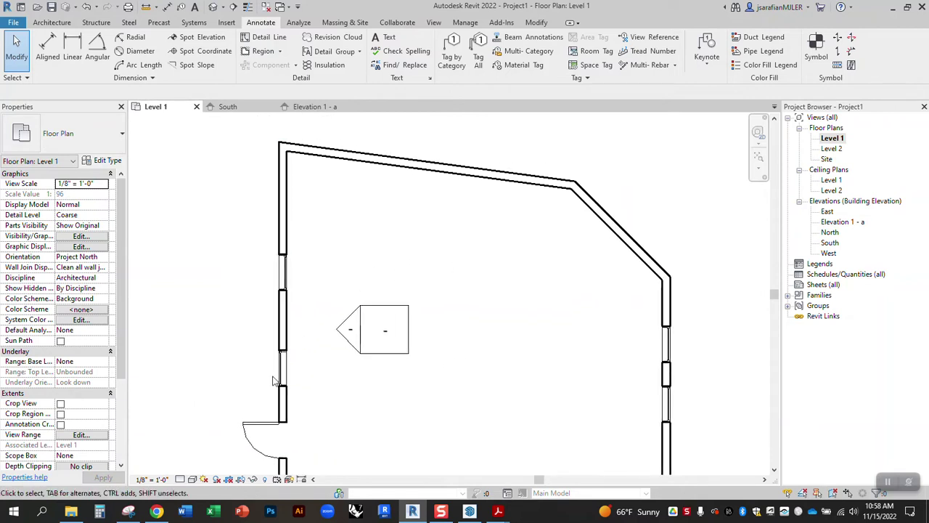
middle_drag(337, 367, 409, 326)
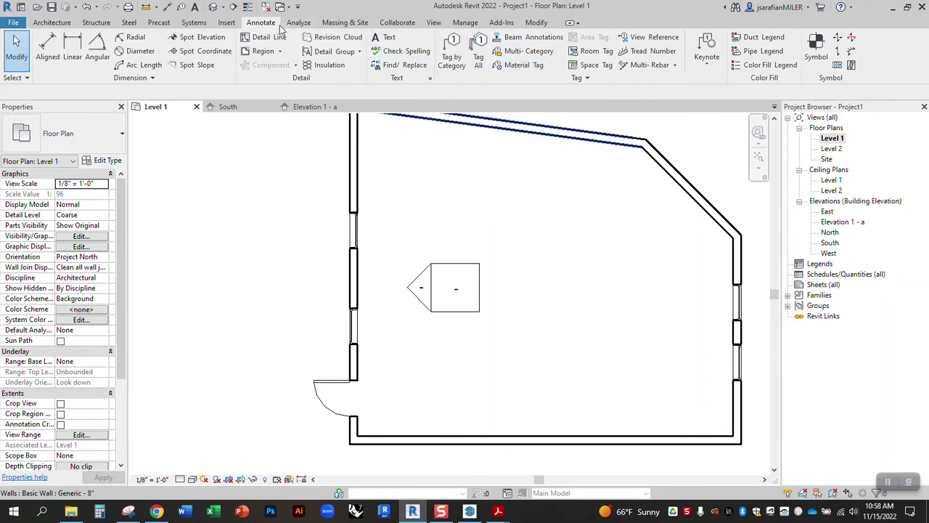
Start placing a new elevation marker from the View tools, then cancel it.
click(434, 22)
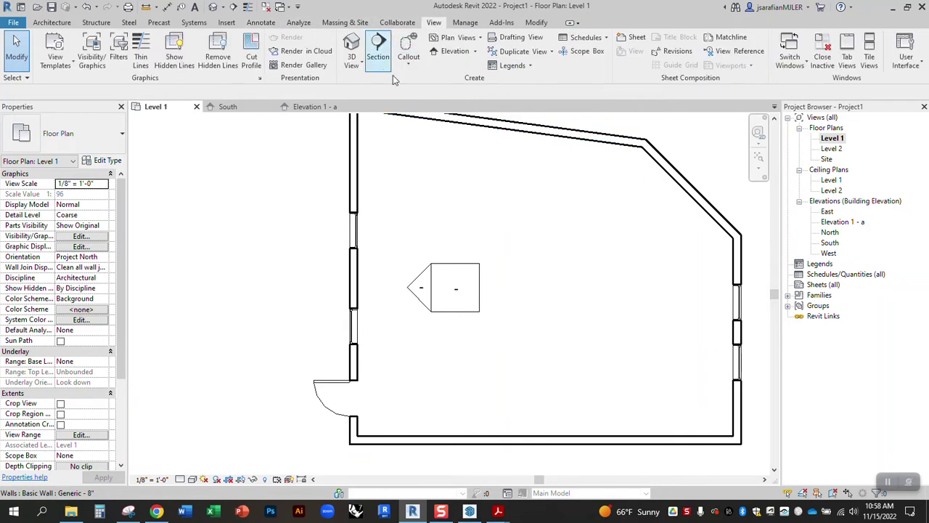
click(453, 51)
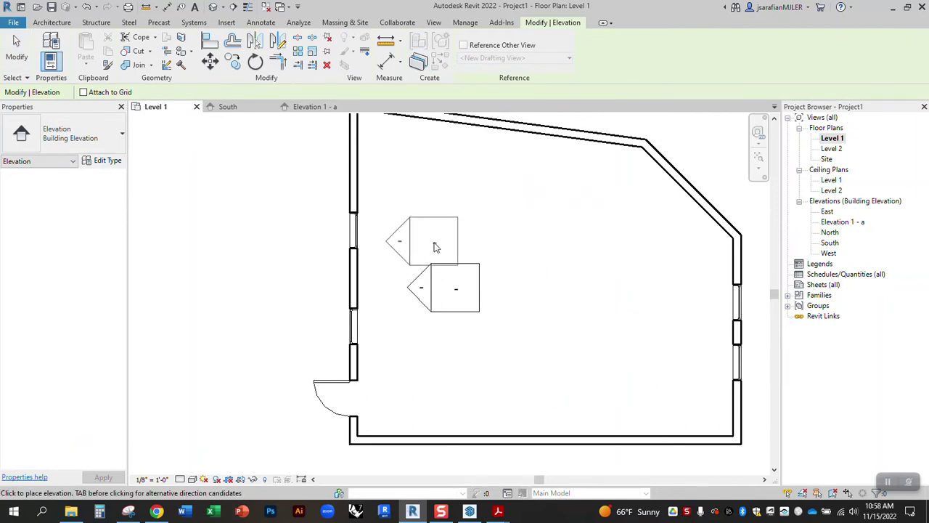
key(Escape)
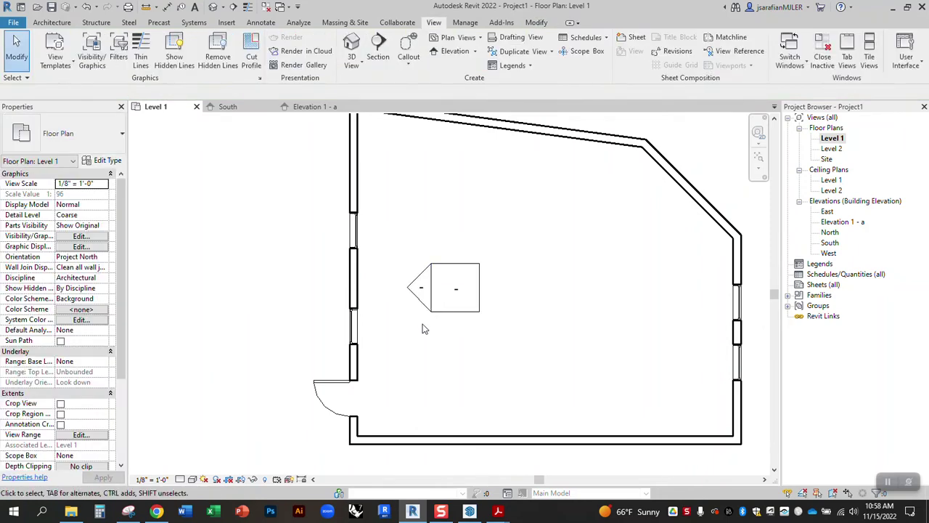
Open Elevation 1 - a and drag the crop region's right and bottom edges to include both side walls.
double_click(421, 282)
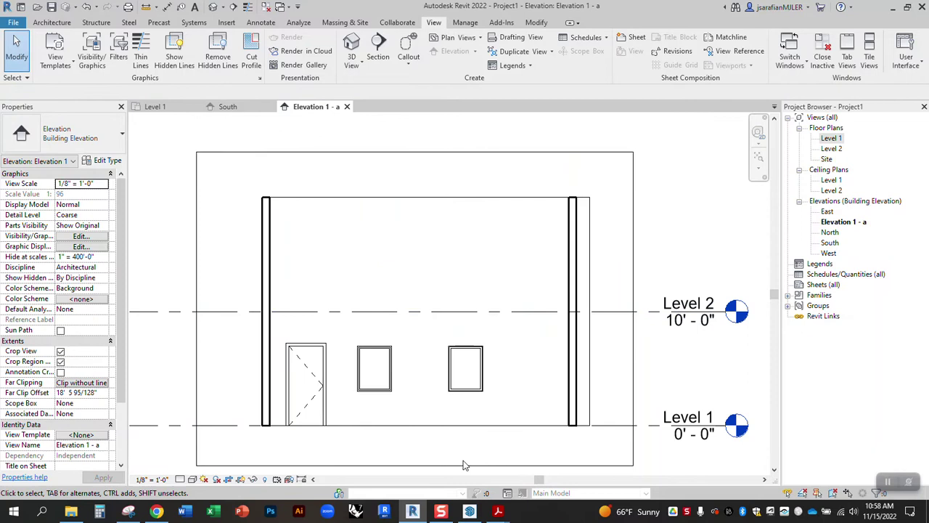
middle_drag(559, 343, 576, 323)
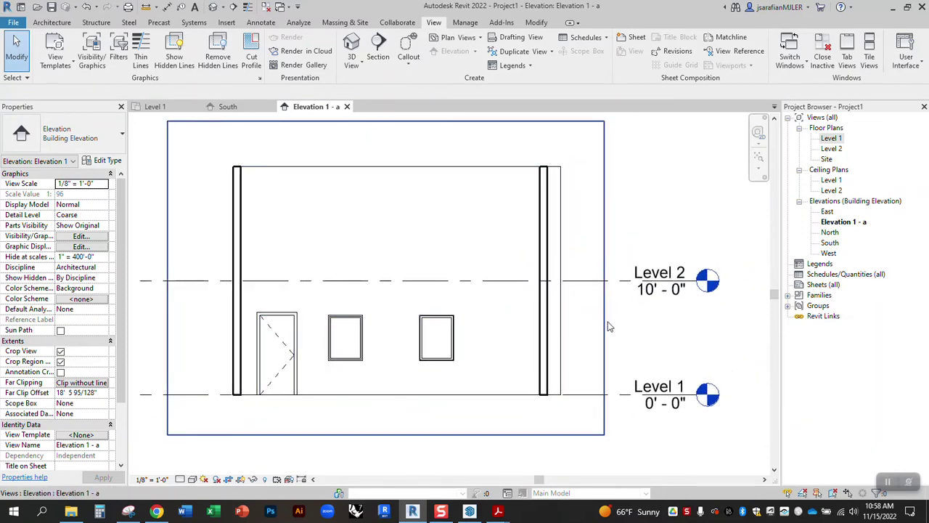
click(603, 312)
drag(603, 291, 543, 278)
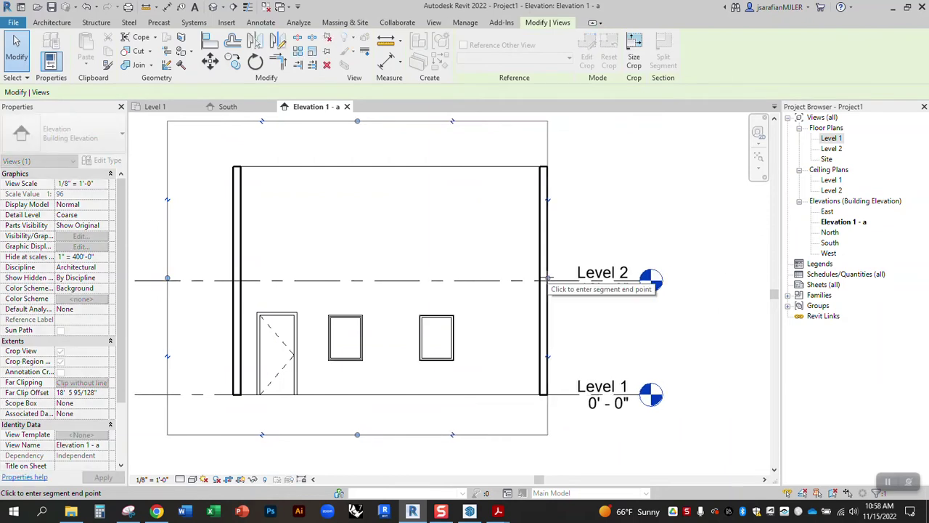
drag(355, 434, 355, 451)
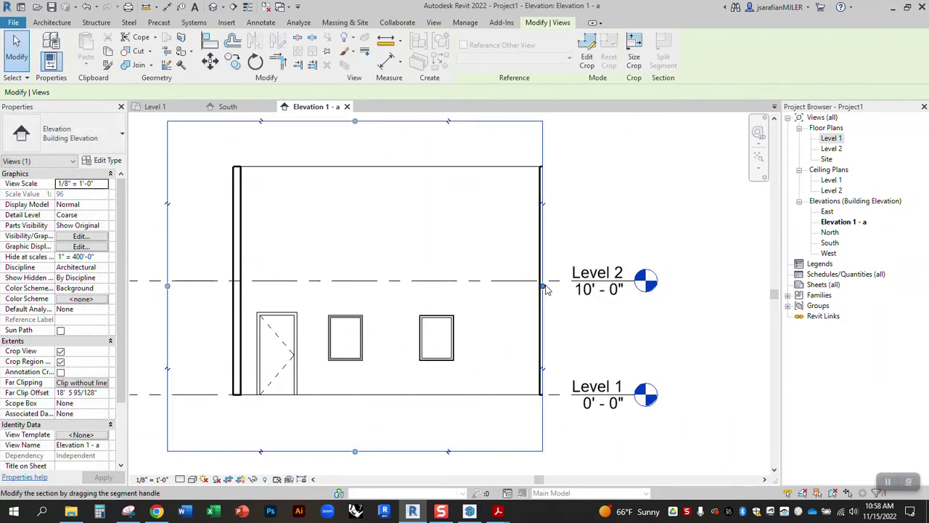
drag(545, 287, 640, 290)
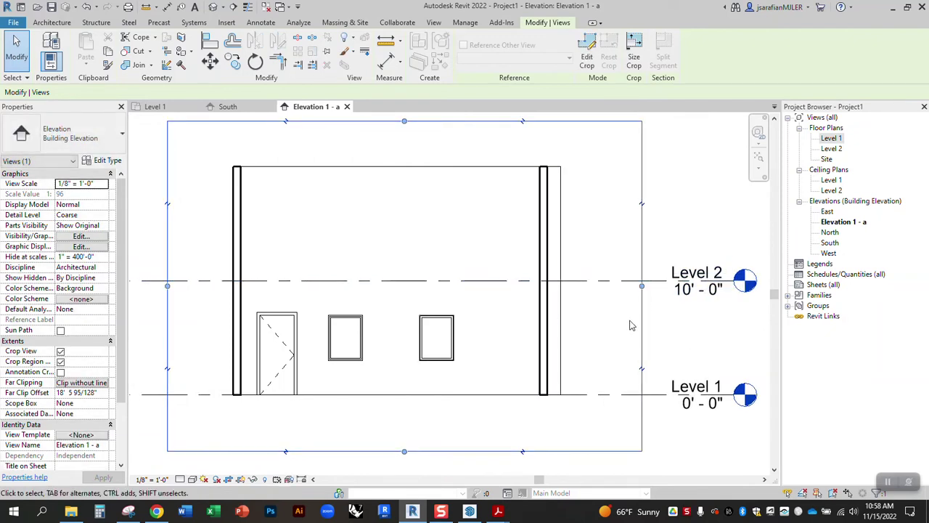
click(633, 324)
scroll(243, 243, up, 1)
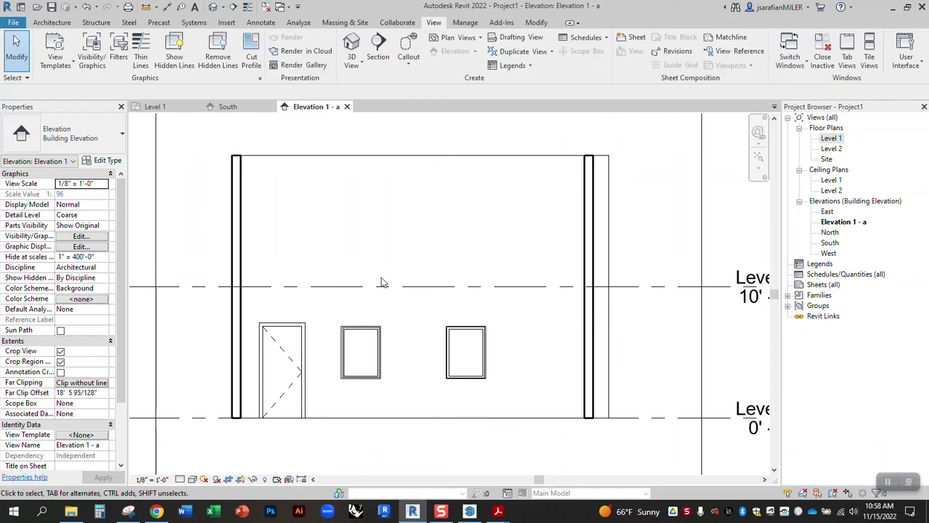
scroll(266, 162, up, 1)
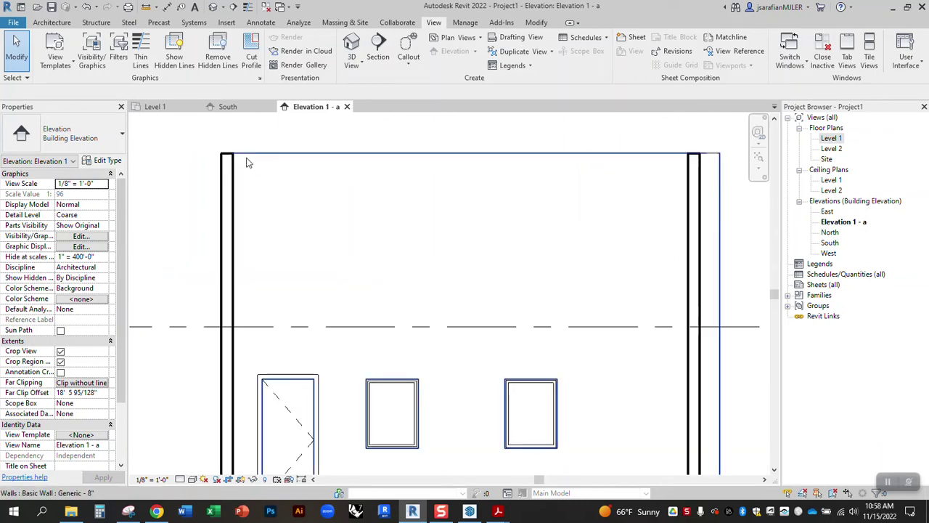
scroll(341, 141, down, 2)
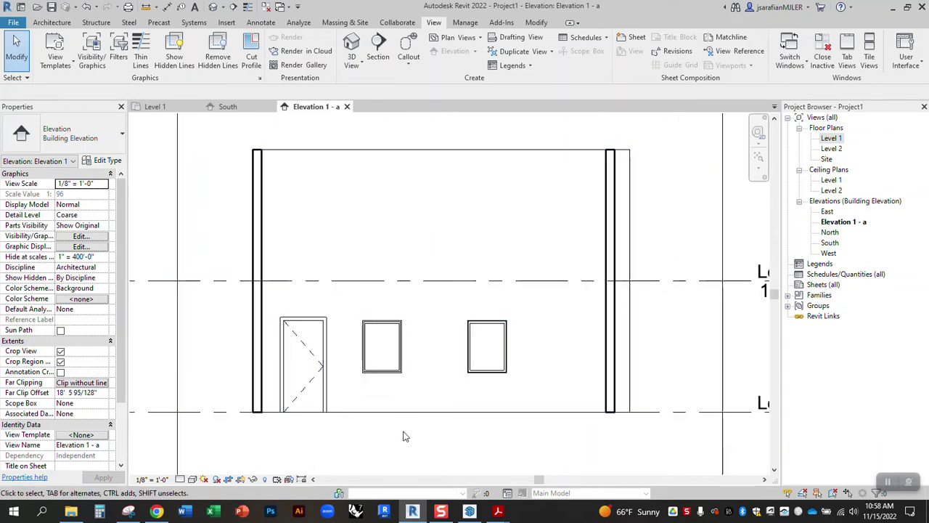
scroll(272, 159, up, 1)
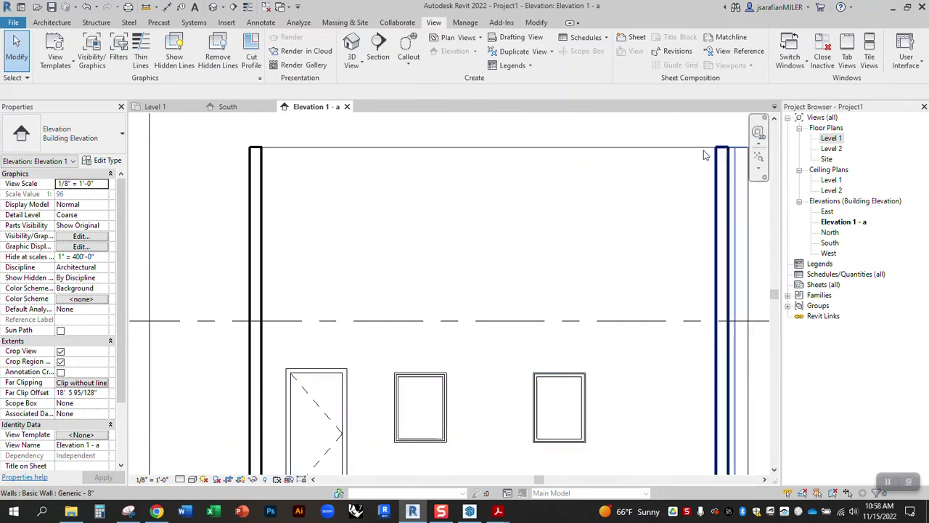
scroll(706, 179, down, 1)
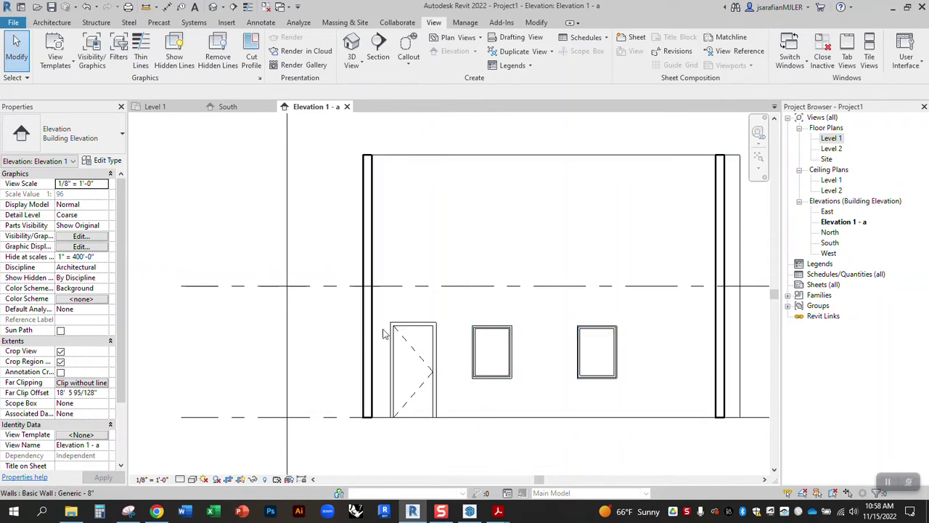
middle_drag(454, 236, 337, 259)
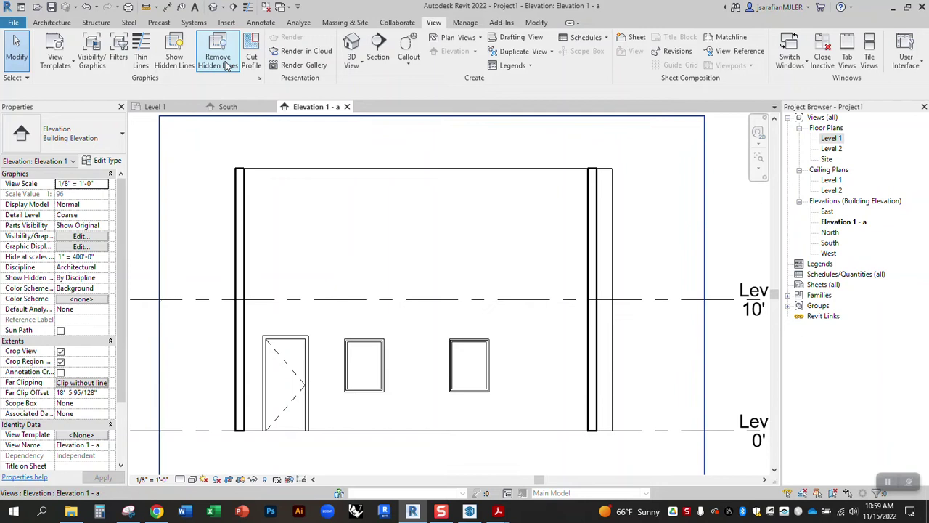
Start a masking region and draw a 35'-6" wide outer rectangle with Invisible lines.
click(260, 24)
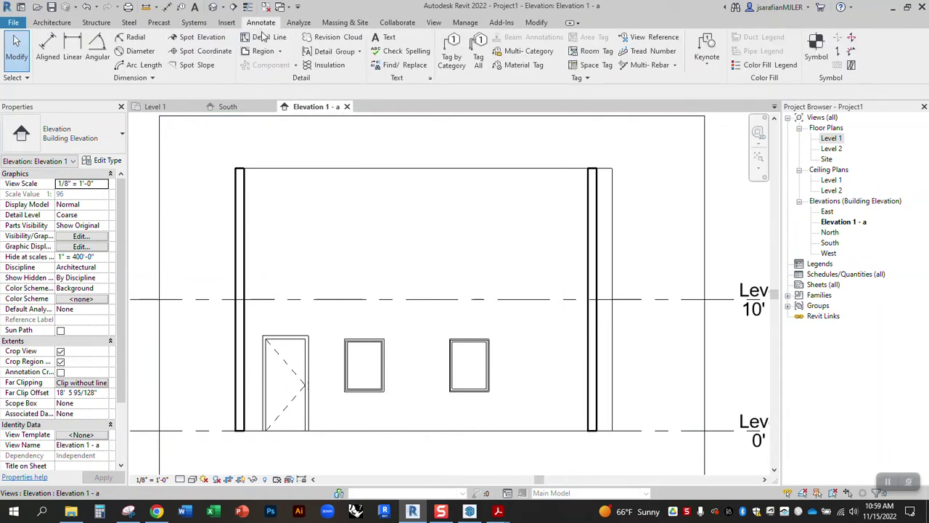
click(265, 51)
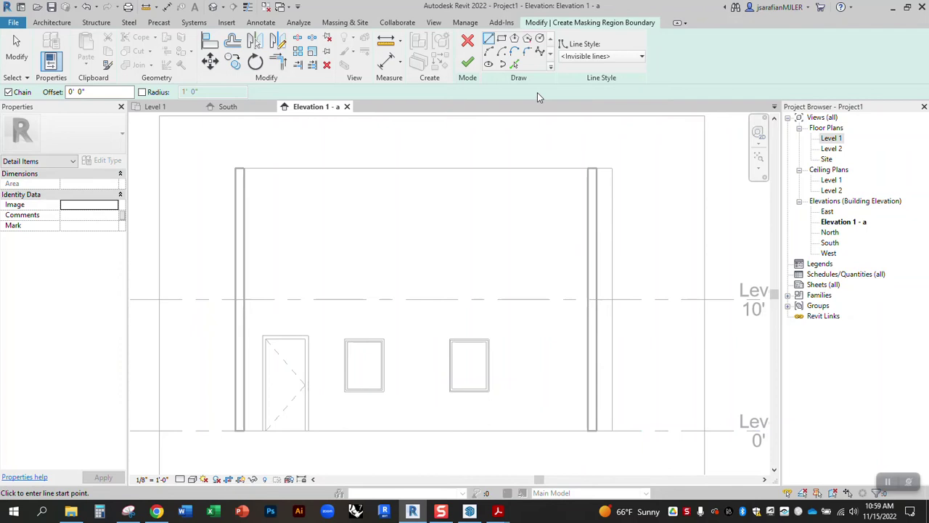
click(599, 56)
click(603, 57)
click(501, 39)
scroll(373, 162, down, 1)
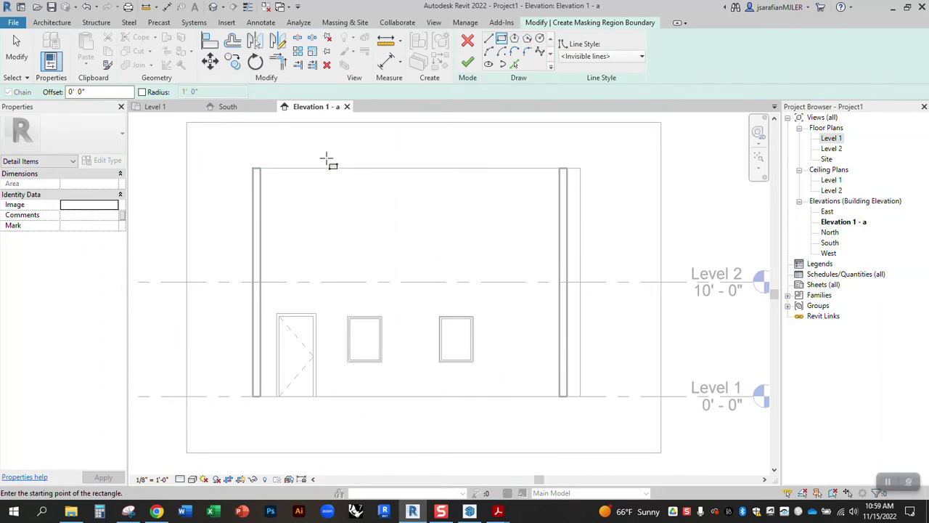
click(217, 137)
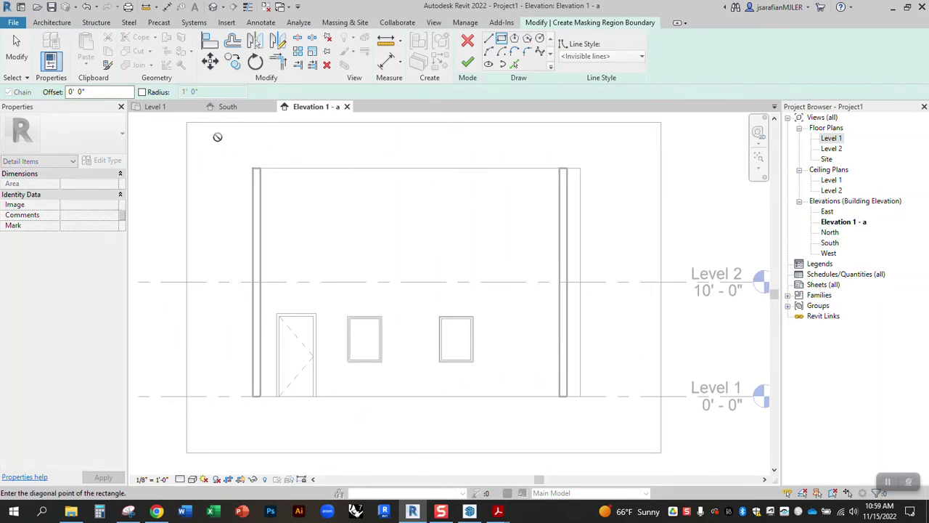
click(622, 433)
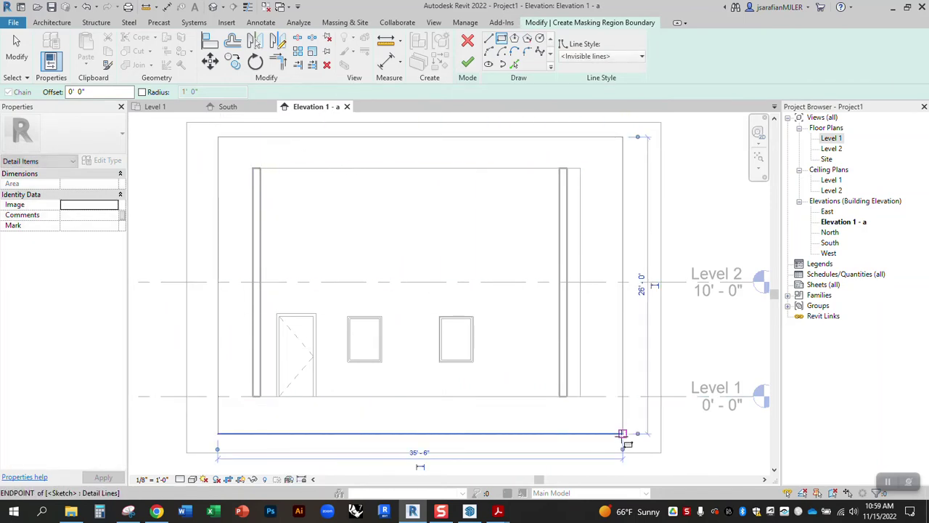
Switch to Wide Lines and draw a rectangle from the wall's top-left to bottom-right corner.
click(580, 57)
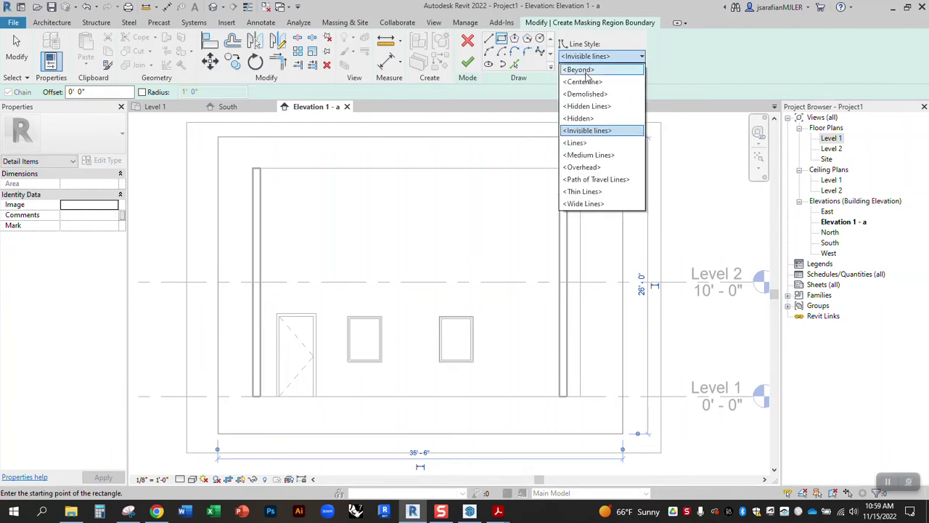
click(593, 205)
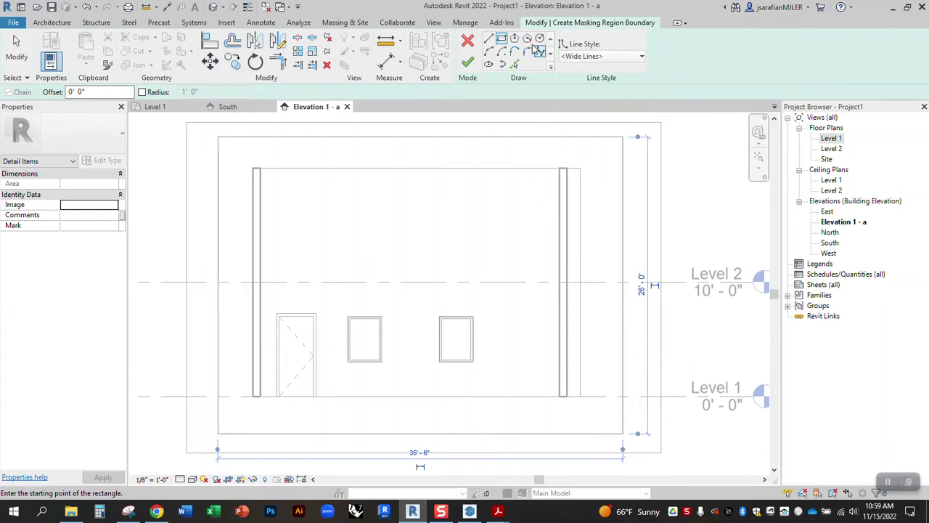
click(260, 169)
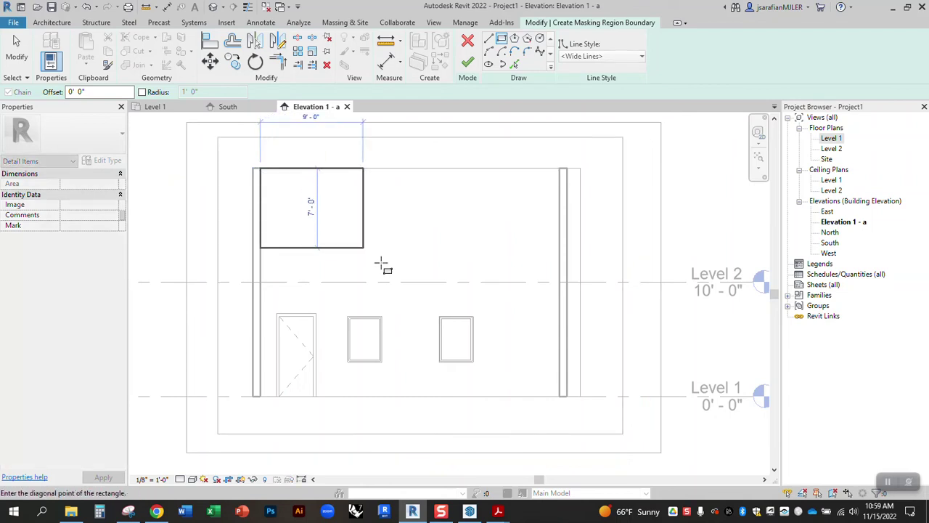
click(559, 397)
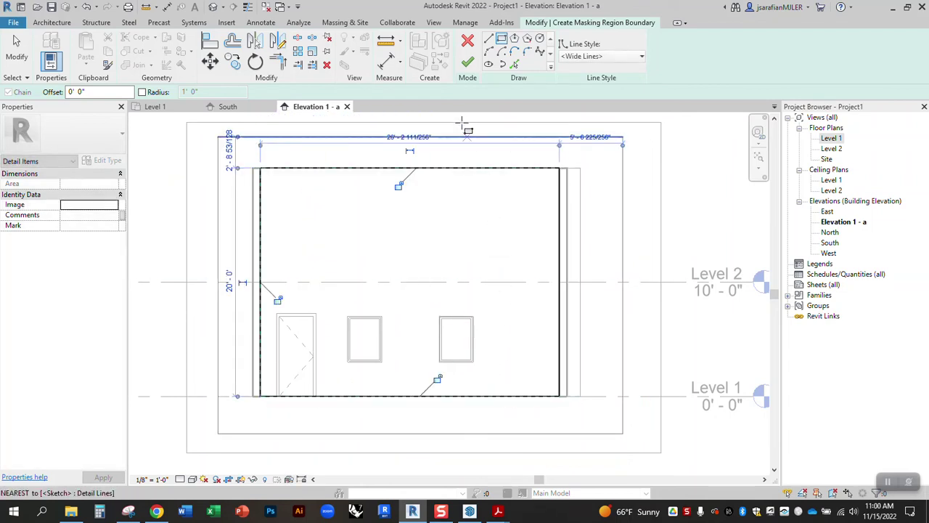
Finish the masking region sketch and inspect the result, testing its right edge grip.
click(468, 65)
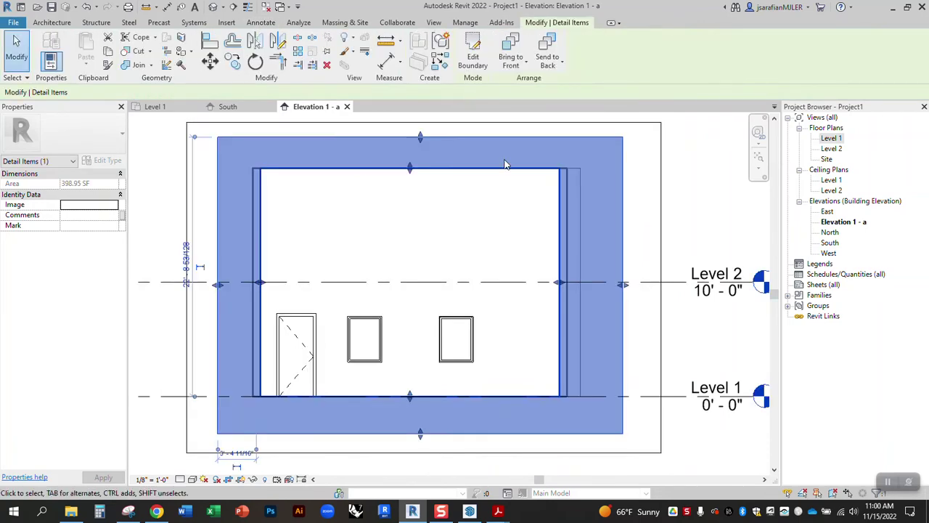
click(726, 190)
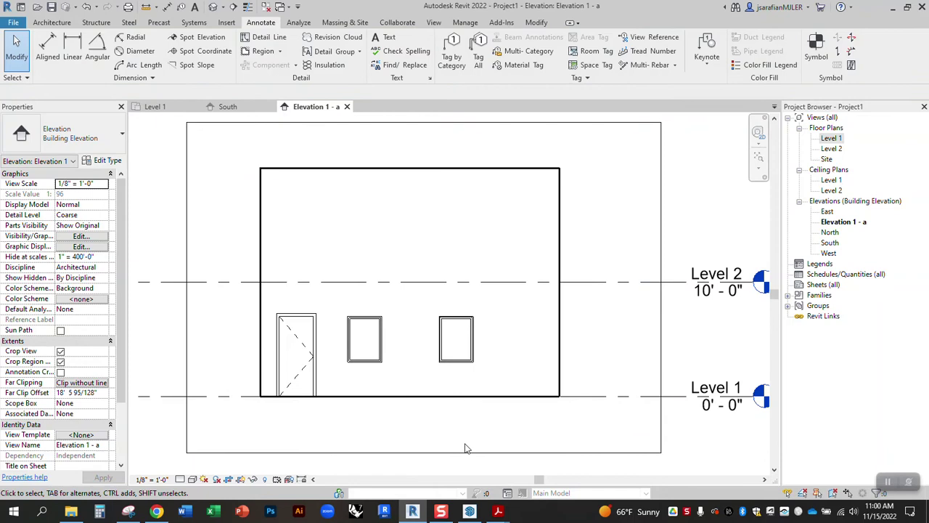
click(622, 369)
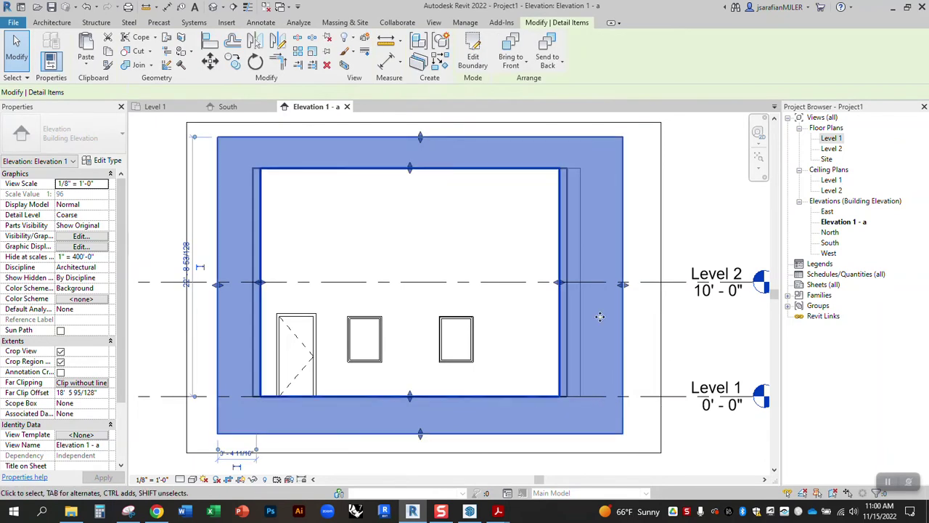
mouse_move(621, 284)
mouse_down()
mouse_move(577, 289)
mouse_move(617, 286)
mouse_up()
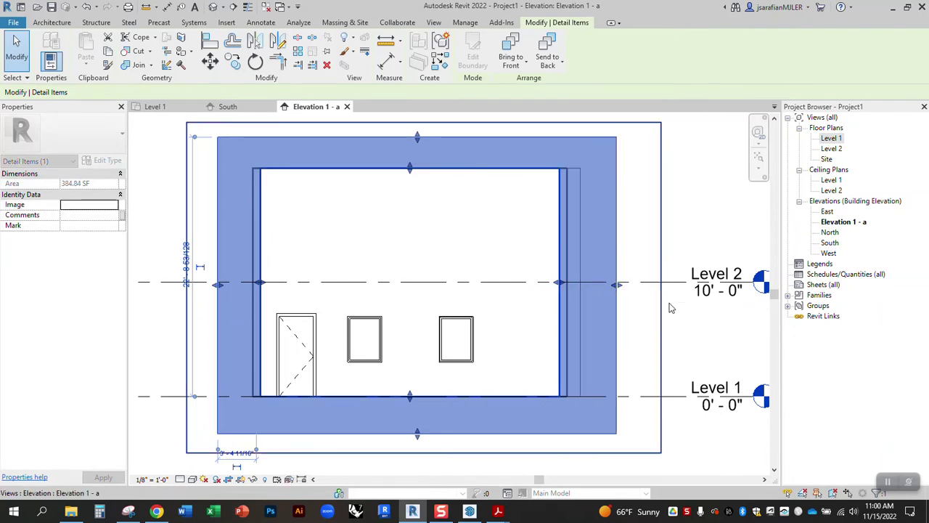
key(Delete)
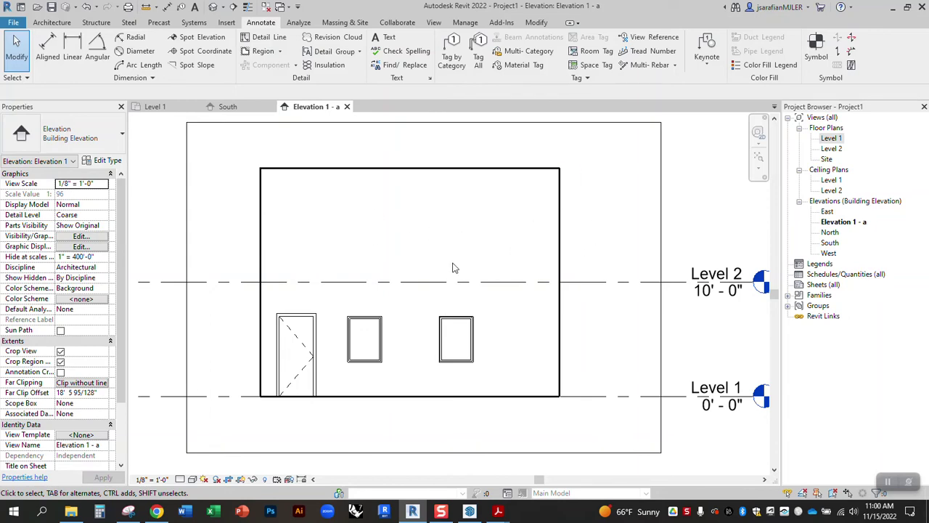
Reselect the masking region, trying its inner top edge, so it is ready to edit.
scroll(337, 196, up, 1)
click(275, 167)
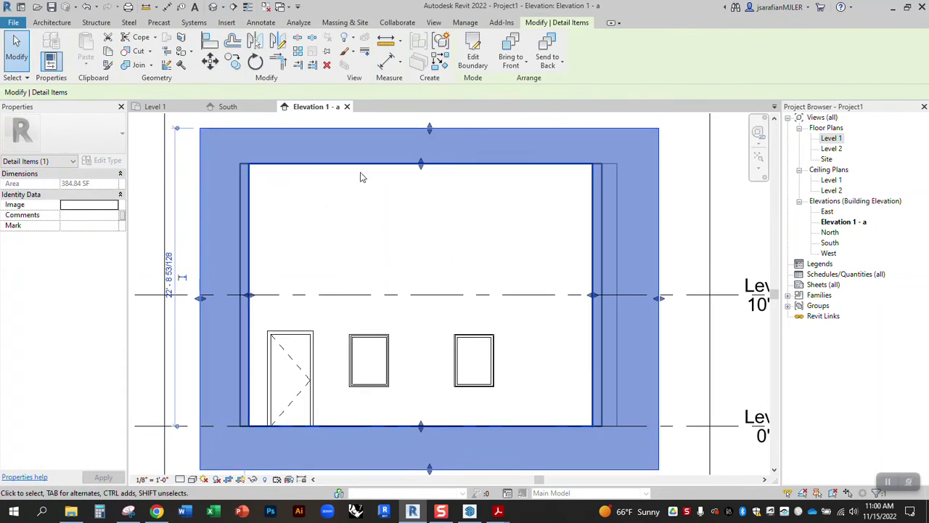
mouse_move(425, 171)
mouse_down()
mouse_move(424, 192)
mouse_move(421, 165)
mouse_up()
click(176, 203)
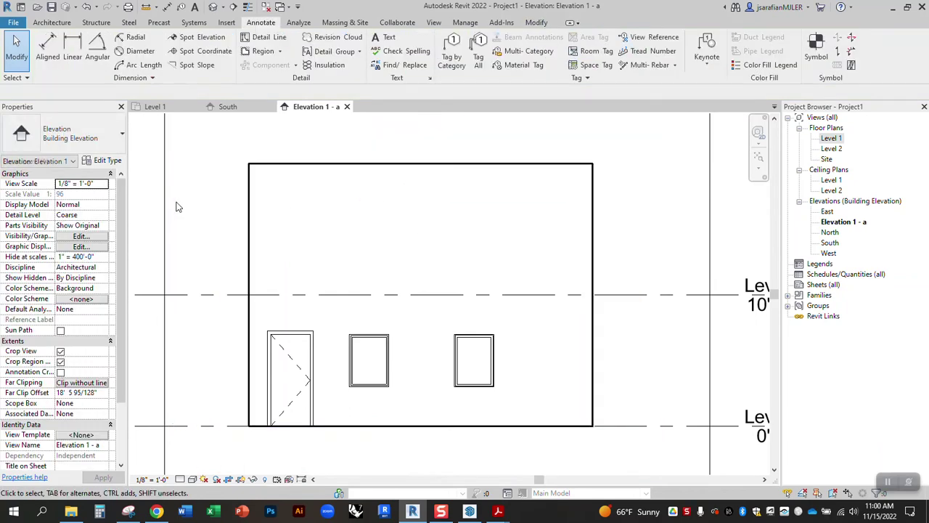
scroll(411, 276, down, 1)
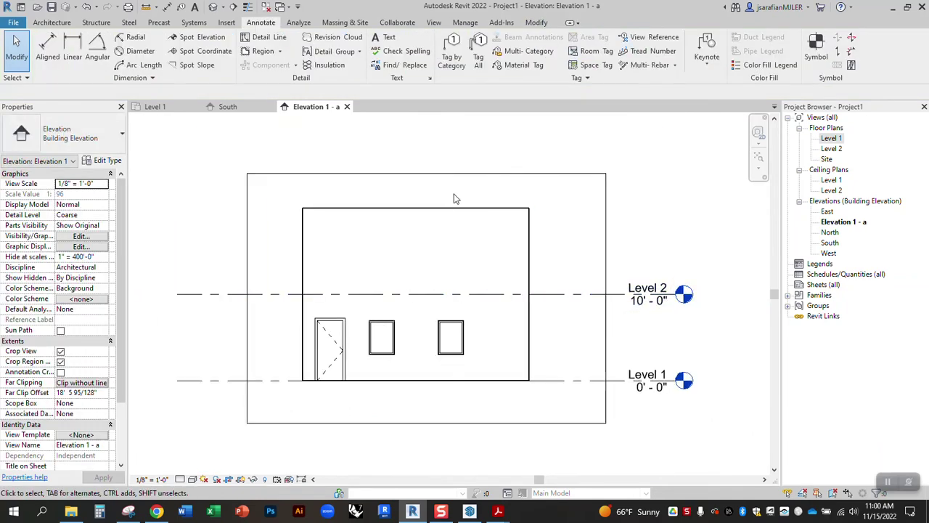
scroll(457, 203, up, 2)
click(464, 220)
click(463, 221)
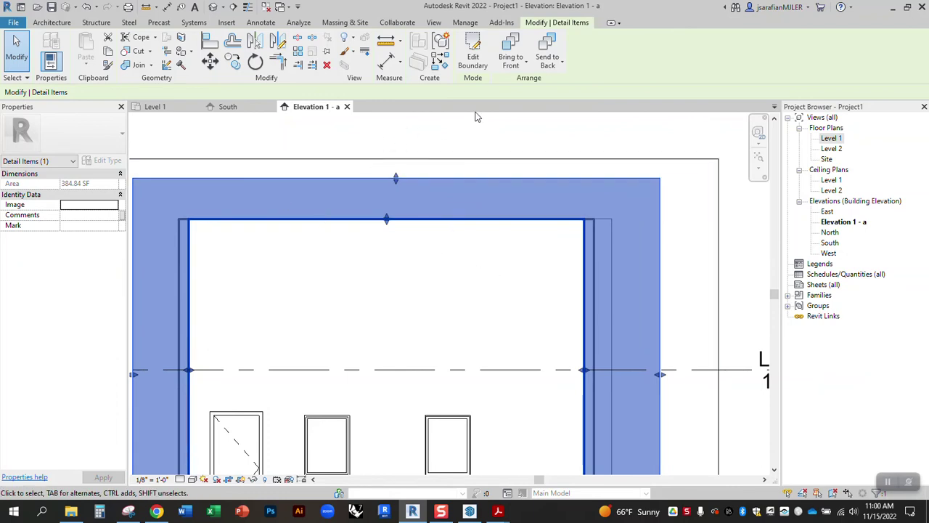
Edit the masking boundary, lowering the top line's right end into a slope, trimming with TR, and finish.
click(472, 61)
click(581, 220)
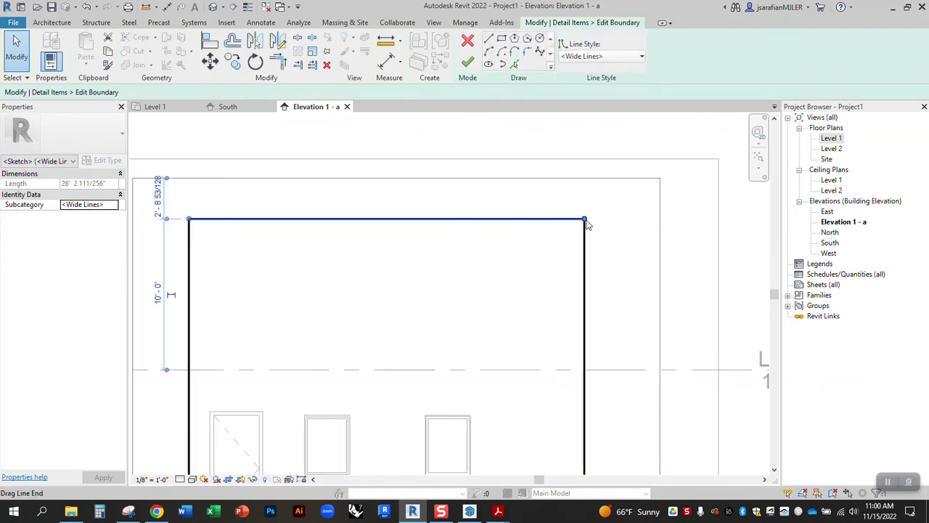
drag(584, 220, 584, 274)
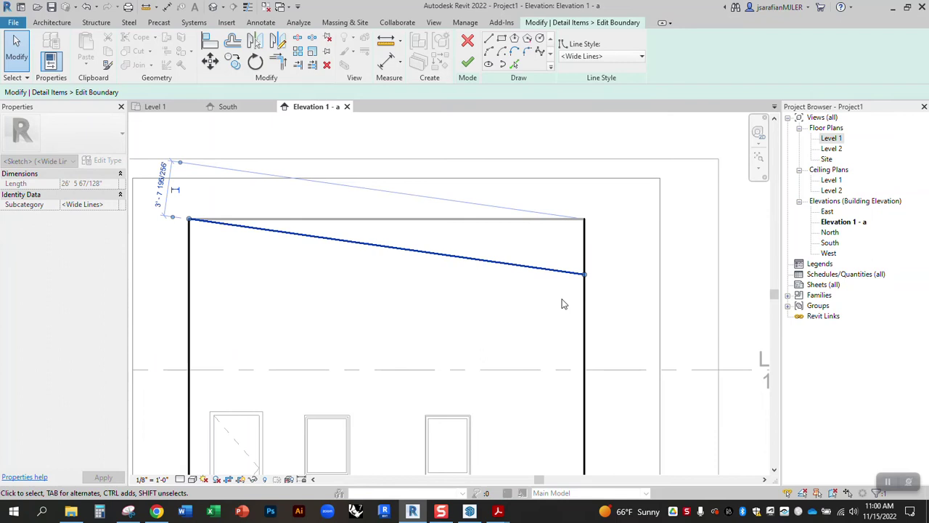
click(660, 264)
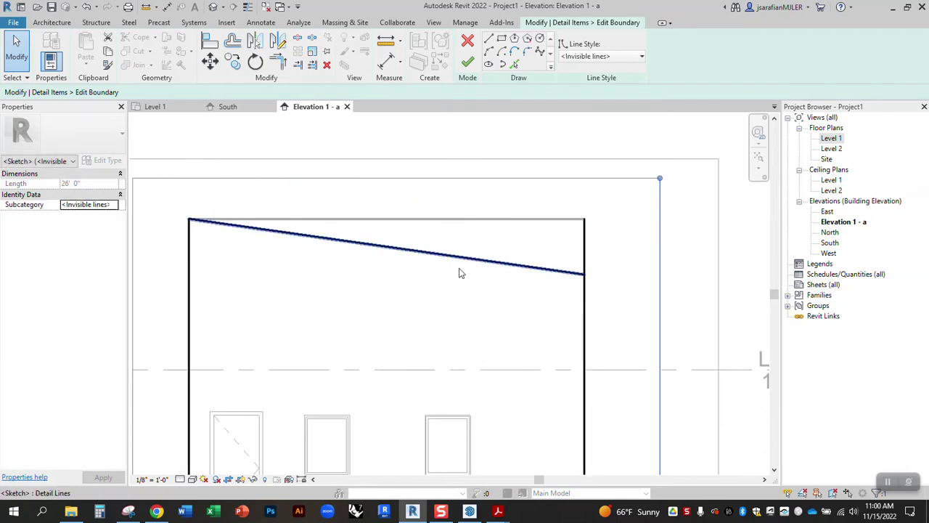
scroll(593, 308, up, 1)
scroll(595, 320, up, 2)
key(Escape)
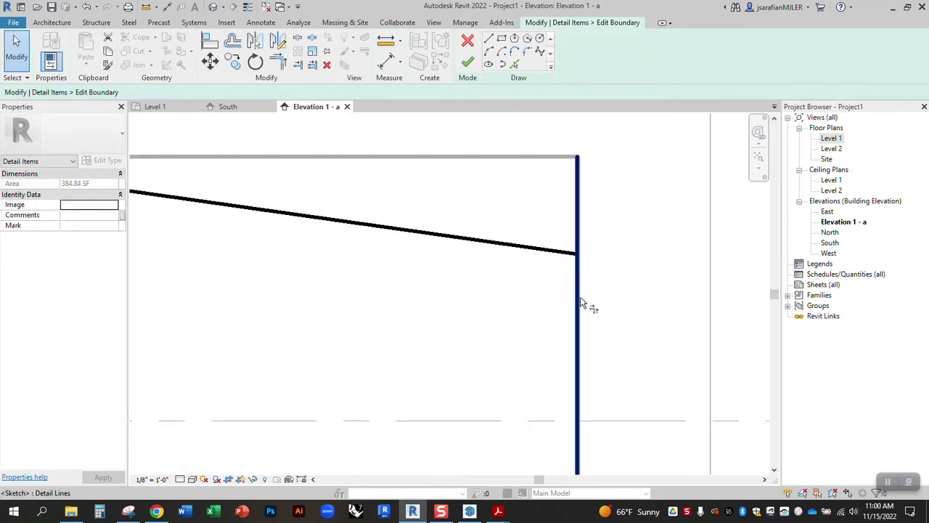
key(t)
key(r)
scroll(565, 206, down, 2)
scroll(564, 205, down, 2)
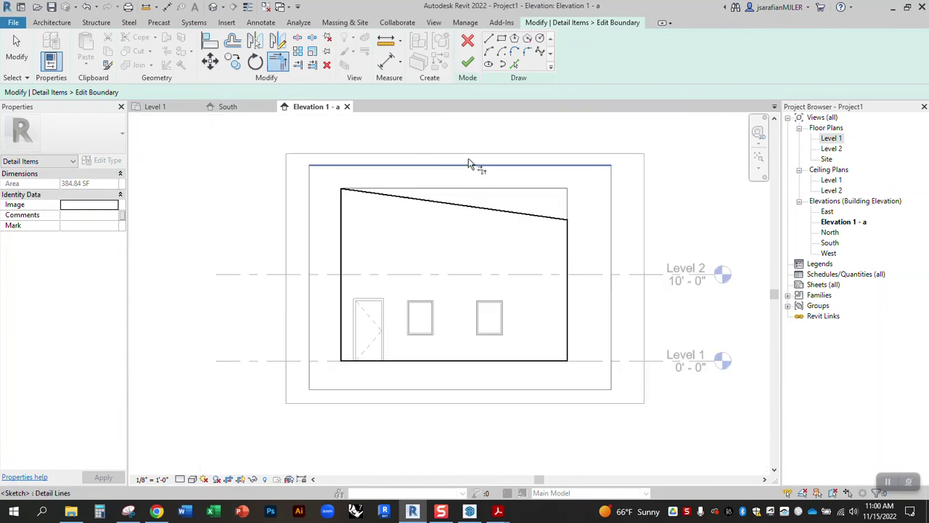
click(468, 62)
Select the elevation's crop region and uncheck Crop Region Visible in Properties.
click(597, 270)
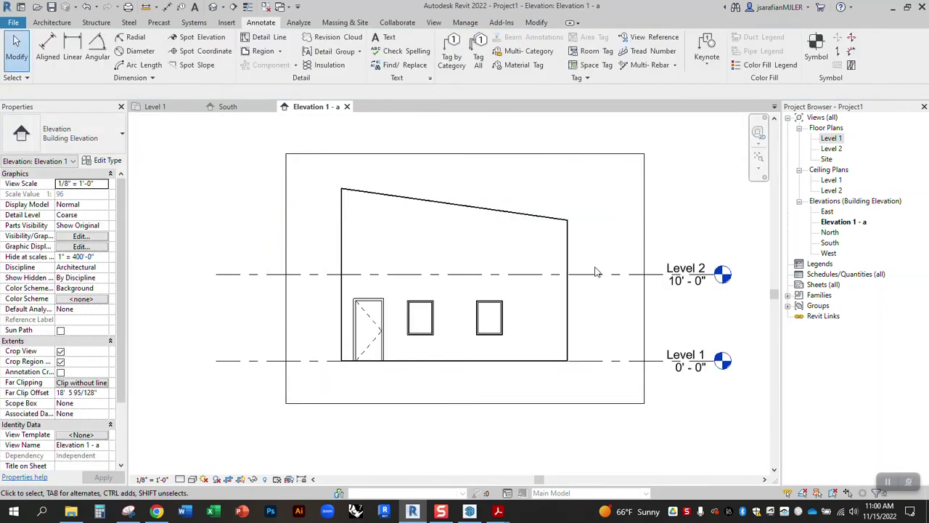
scroll(598, 269, up, 2)
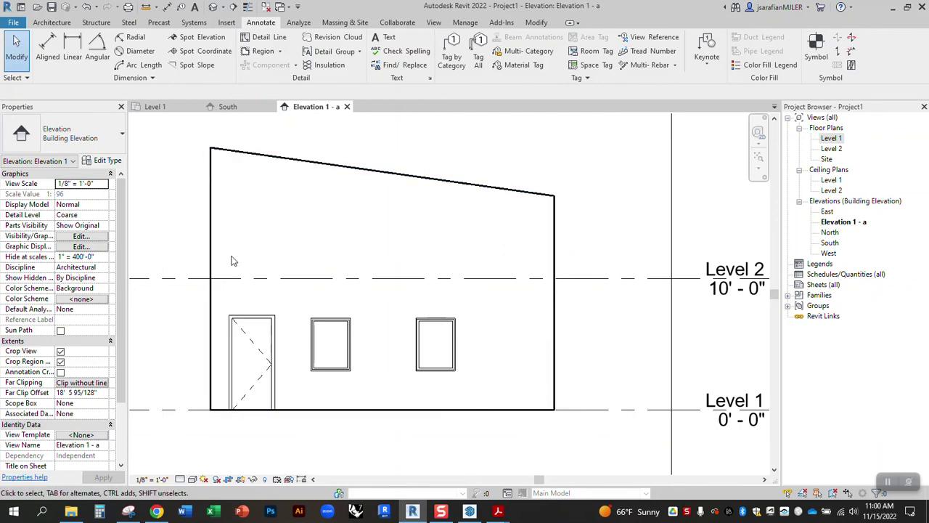
middle_drag(619, 300, 646, 310)
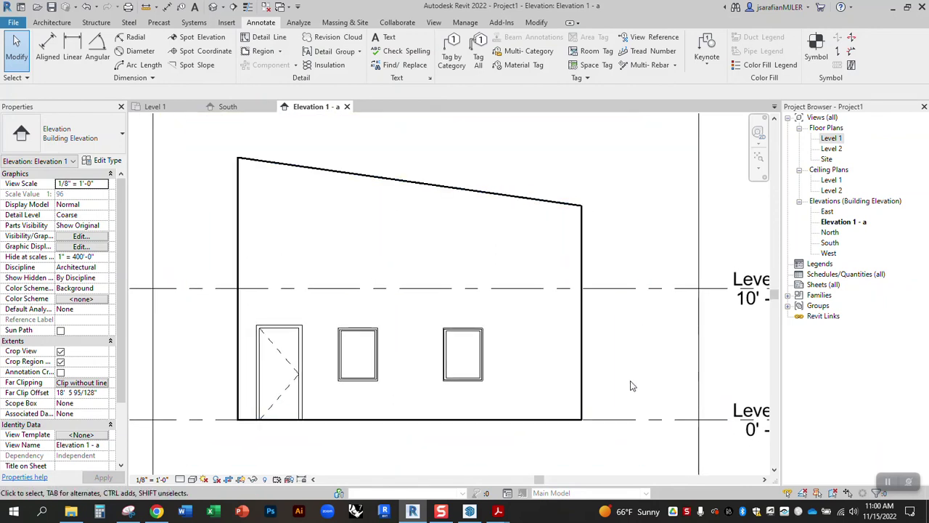
scroll(642, 357, down, 3)
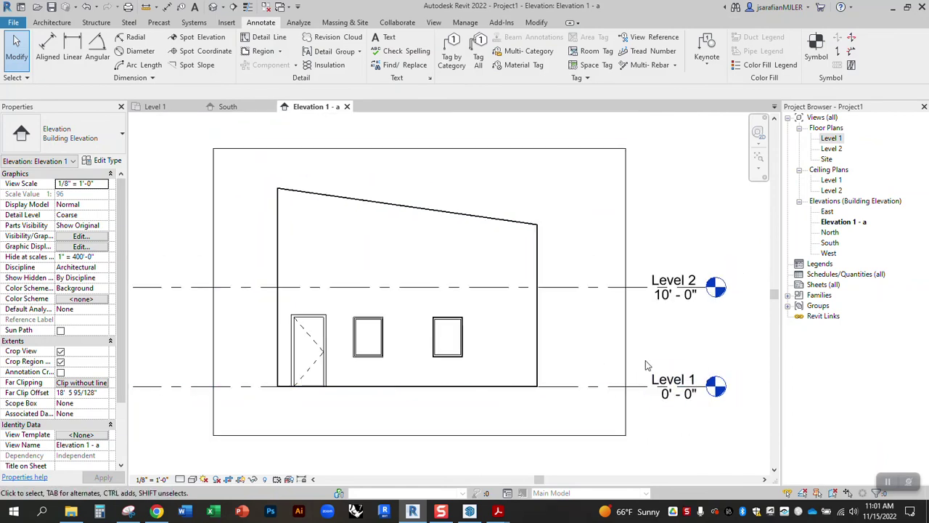
click(628, 328)
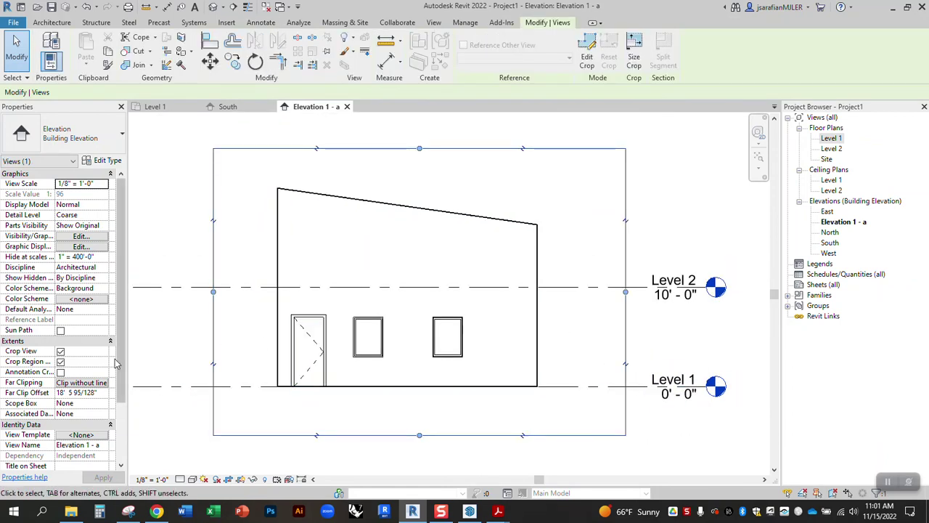
click(60, 362)
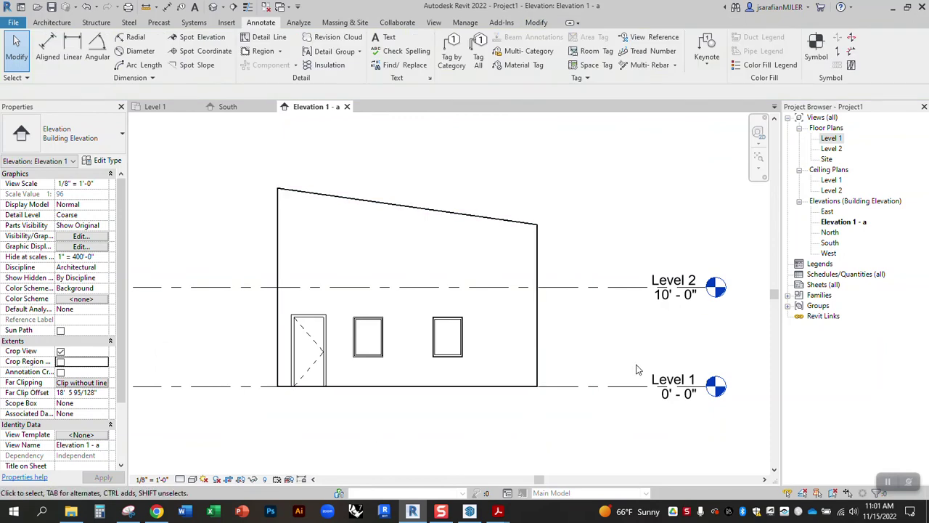